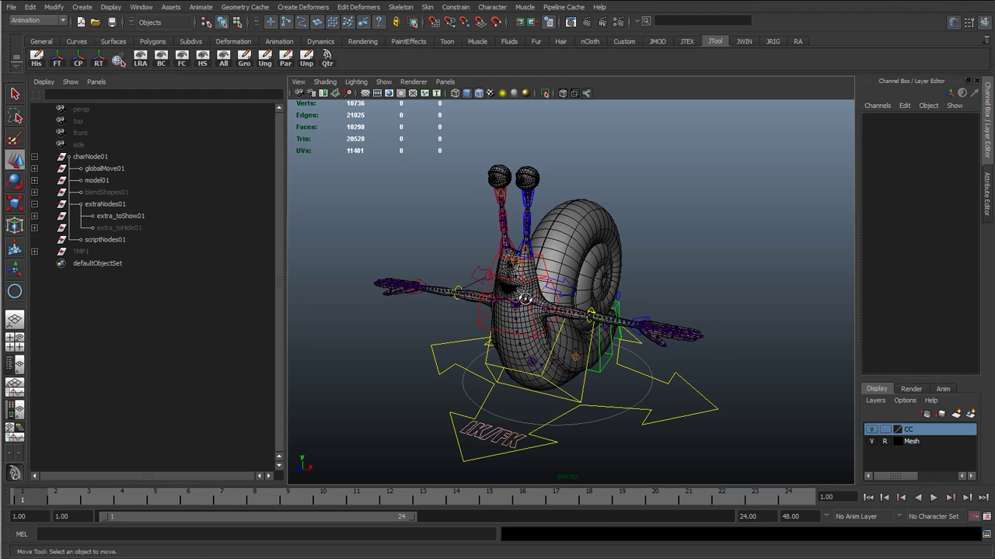
# - Select all joints whose names contain jtBn_ by name, and add the snail's main body mesh to the selection
pyautogui.keyDown('alt'); pyautogui.moveTo(479, 297); pyautogui.dragTo(504, 306); pyautogui.keyUp('alt')
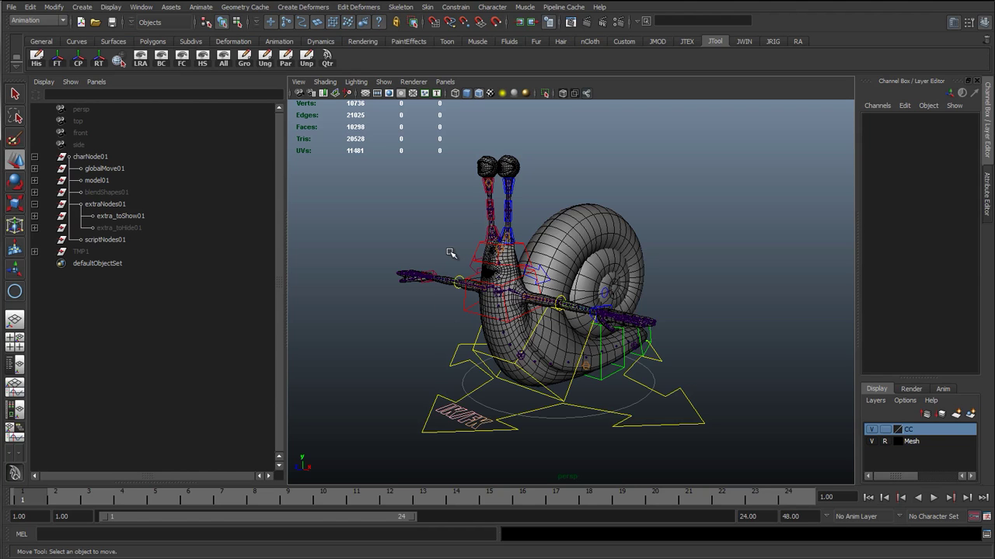
pyautogui.keyDown('alt'); pyautogui.moveTo(465, 326); pyautogui.dragTo(466, 270); pyautogui.keyUp('alt')
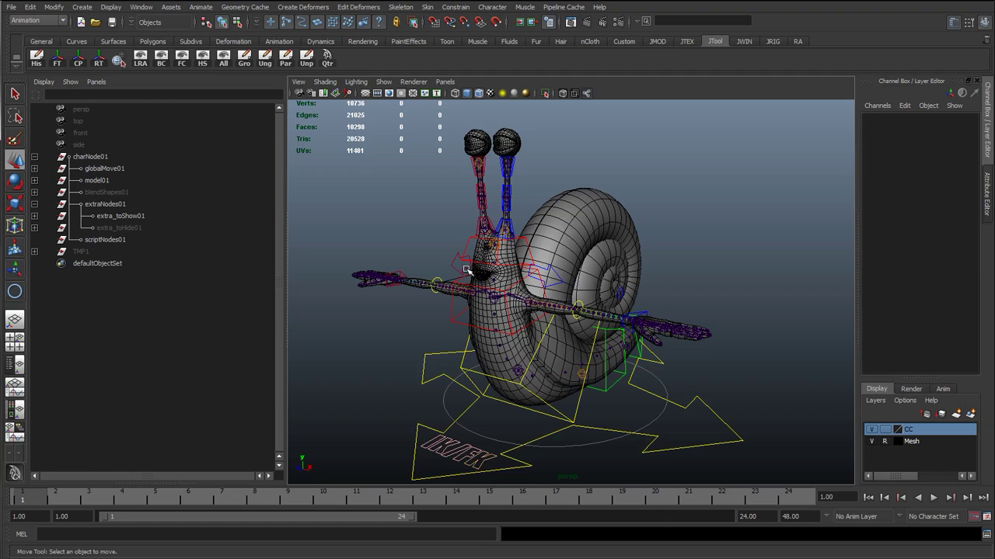
pyautogui.click(660, 24)
pyautogui.click(34, 156)
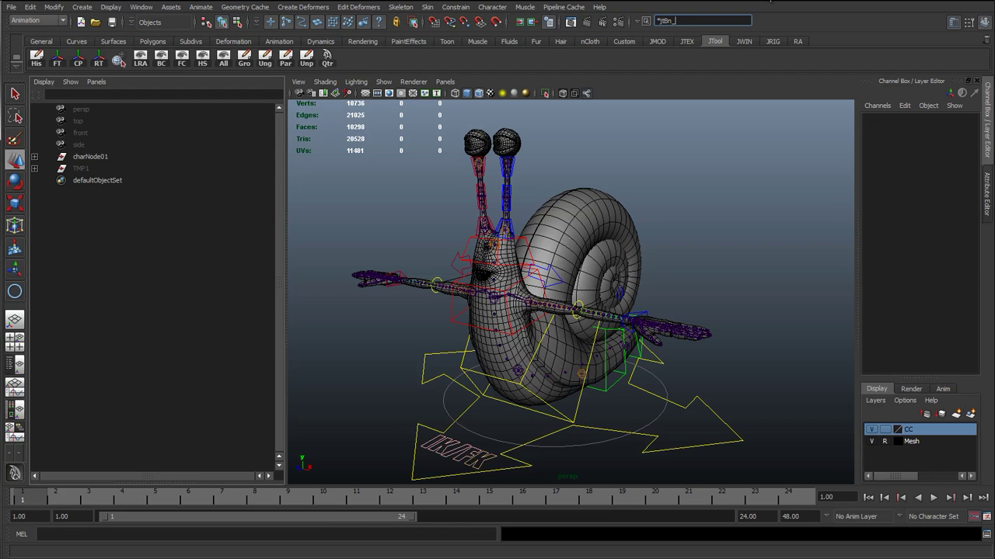
pyautogui.press('Return')
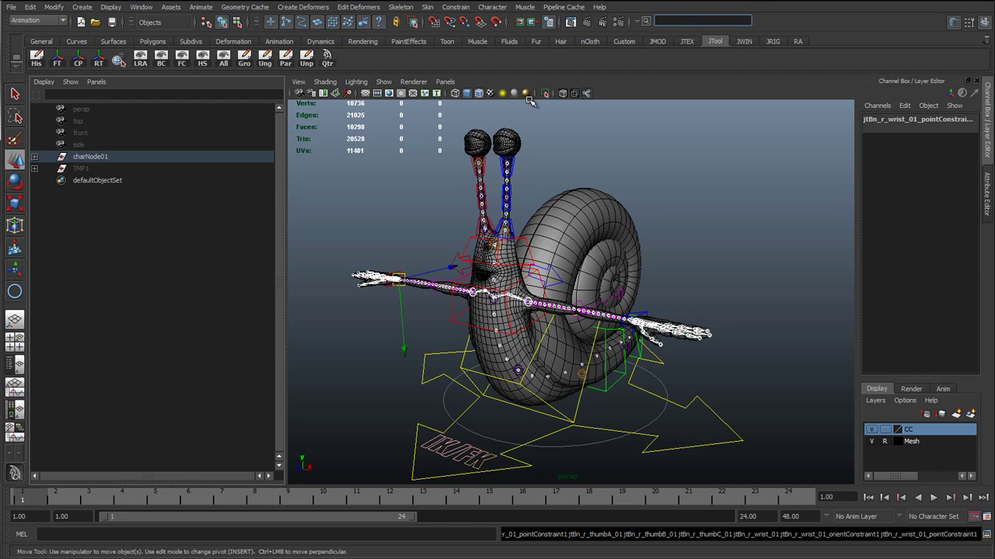
pyautogui.click(492, 356)
# - Smooth bind the body mesh to the selected joints with max influences 5 and a dropoff rate of 4
pyautogui.click(428, 8)
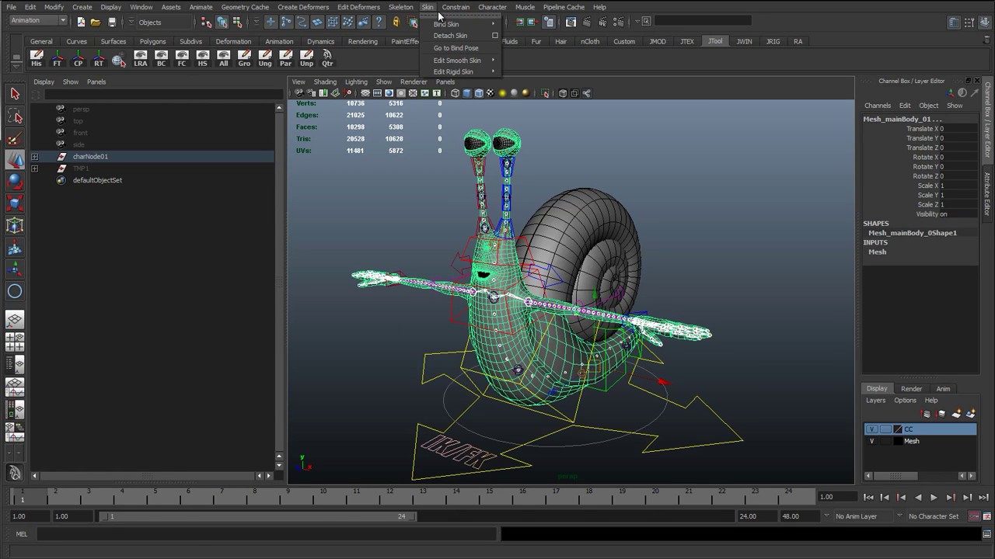
pyautogui.moveTo(456, 29)
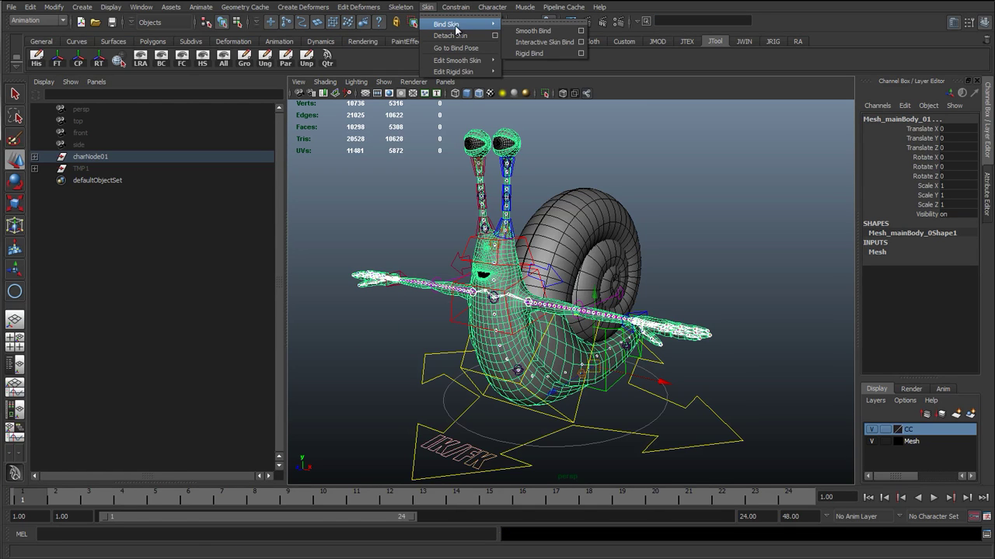
pyautogui.click(581, 30)
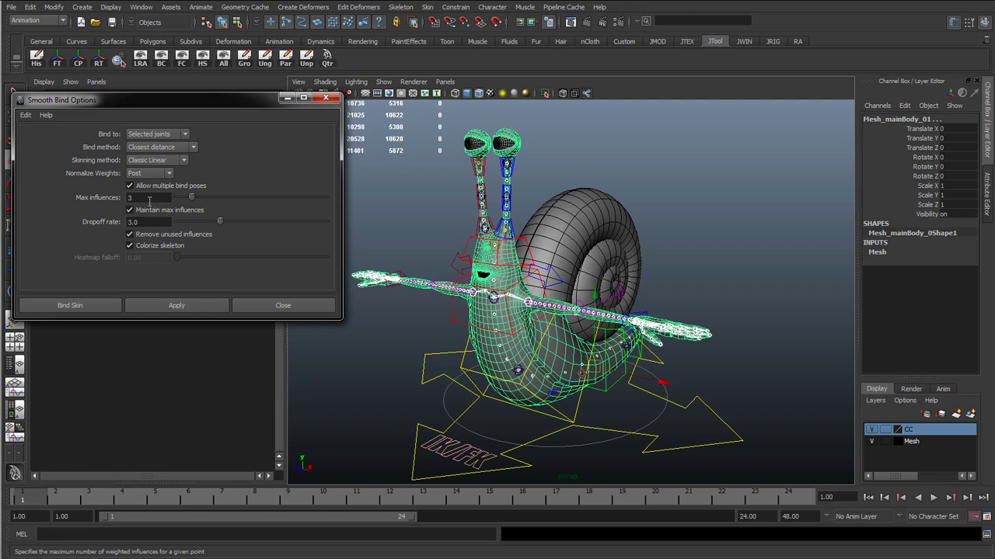
pyautogui.write('5')
pyautogui.press('Tab')
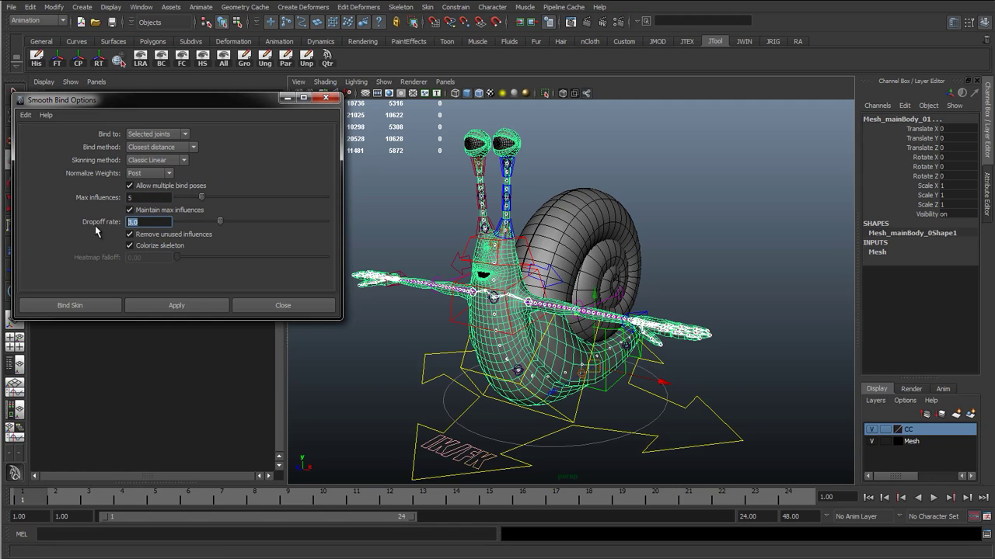
pyautogui.write('4')
pyautogui.click(282, 306)
pyautogui.click(320, 323)
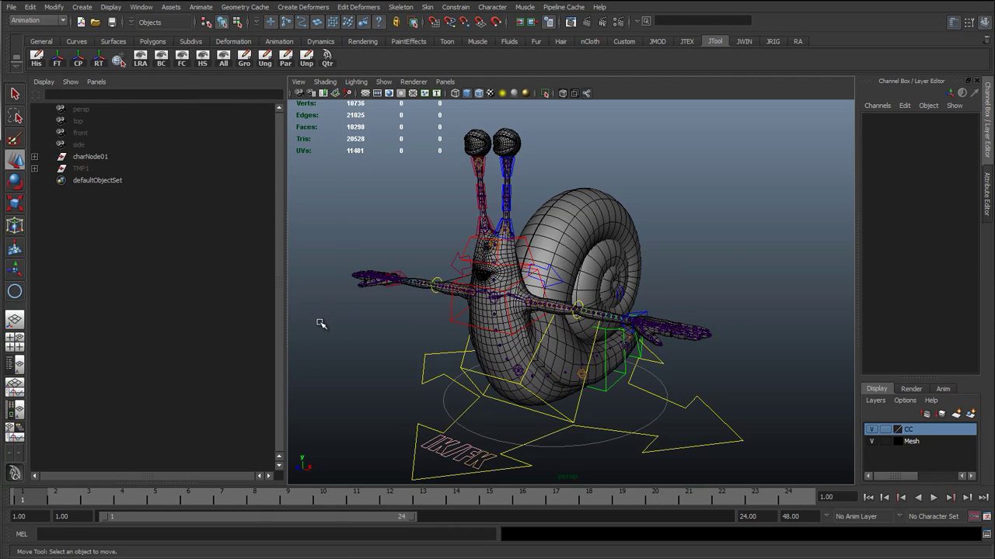
# - Maximize the perspective view and limit its display to polygons and NURBS curves
pyautogui.press('space')
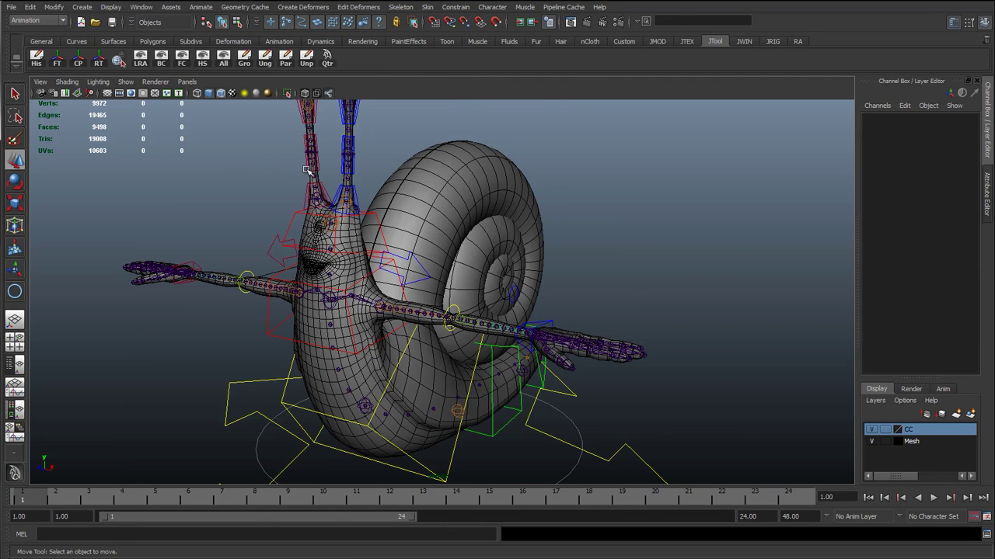
pyautogui.click(125, 81)
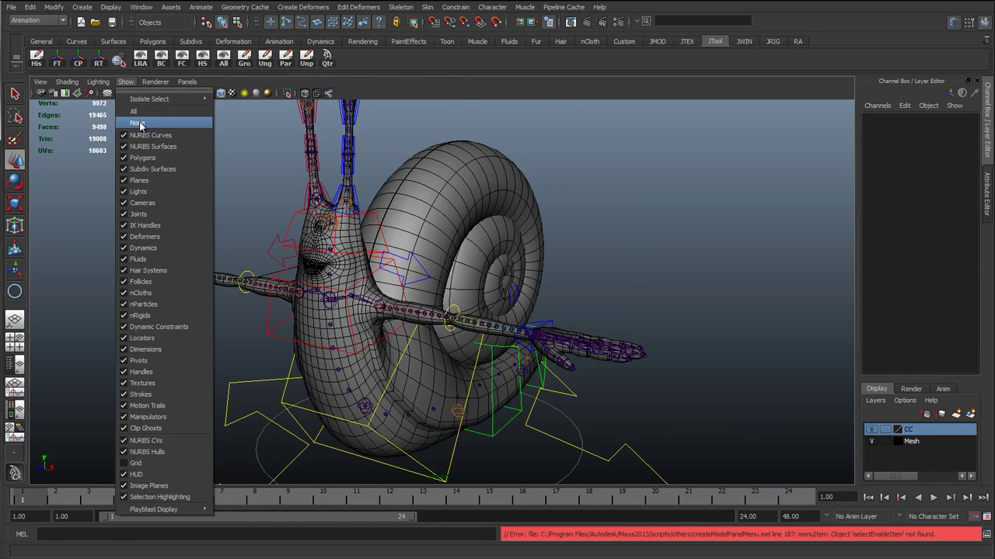
pyautogui.click(138, 125)
pyautogui.click(125, 81)
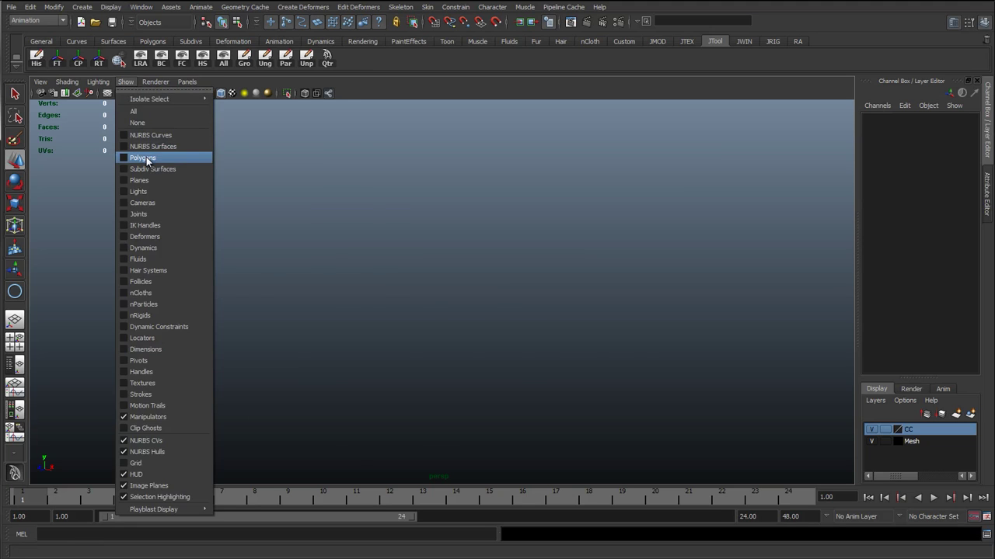
pyautogui.click(143, 158)
pyautogui.click(125, 82)
pyautogui.click(138, 136)
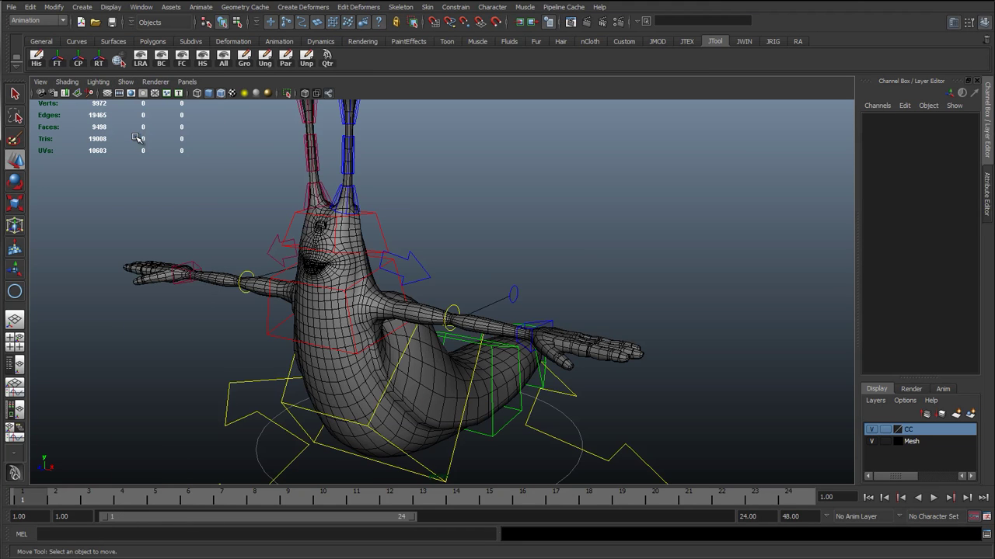
# - Set the Mesh display layer to reference so the geometry cannot be selected
pyautogui.scroll(-4, 339, 267)
pyautogui.keyDown('alt'); pyautogui.moveTo(339, 267); pyautogui.dragTo(464, 287); pyautogui.keyUp('alt')
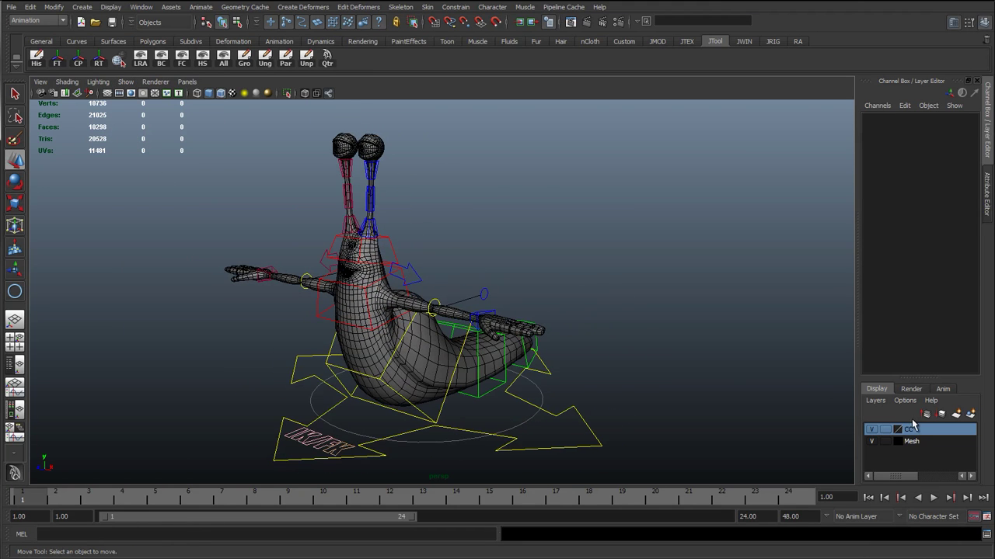
pyautogui.click(885, 441)
pyautogui.click(885, 441)
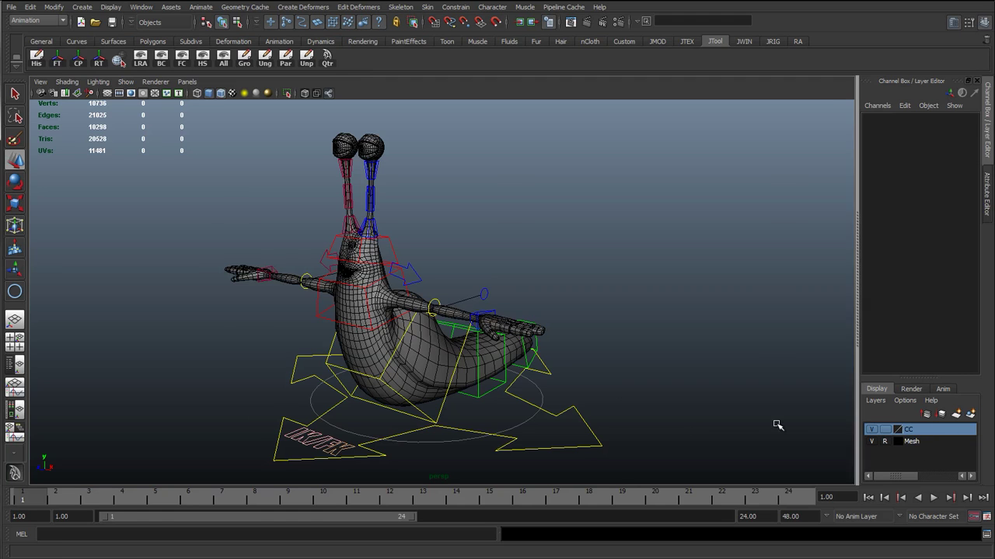
# - Test the antenna deformation by moving the left antenna end control to about X 12.4, Y 9.75, Z -2.84
pyautogui.keyDown('alt'); pyautogui.moveTo(439, 305); pyautogui.dragTo(467, 303); pyautogui.keyUp('alt')
pyautogui.click(376, 165)
pyautogui.keyDown('alt'); pyautogui.moveTo(381, 169); pyautogui.dragTo(456, 277); pyautogui.keyUp('alt')
pyautogui.moveTo(456, 277); pyautogui.dragTo(405, 233, button='middle')
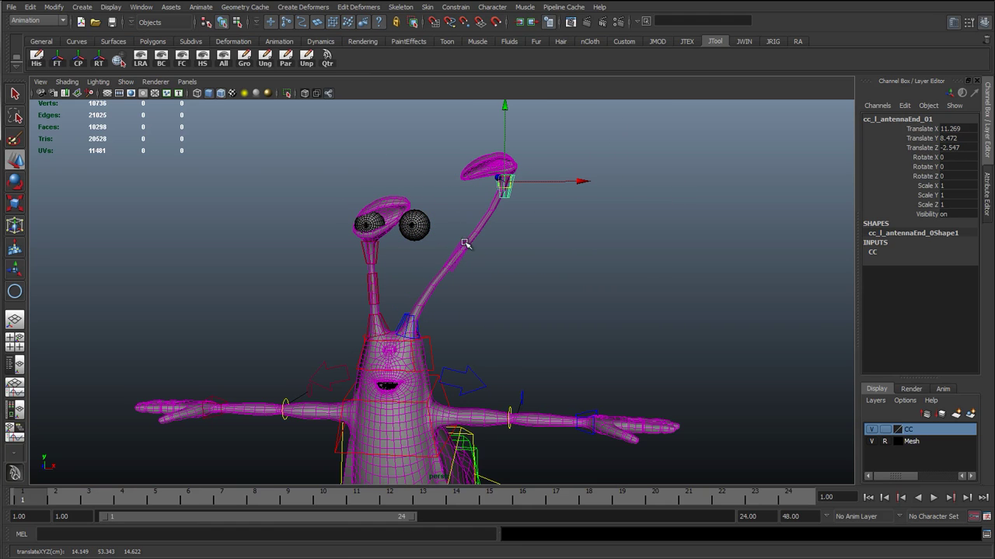
pyautogui.scroll(2, 467, 239)
pyautogui.moveTo(523, 156)
pyautogui.mouseDown()
pyautogui.moveTo(453, 228)
pyautogui.moveTo(423, 283)
pyautogui.moveTo(516, 150)
pyautogui.mouseUp()
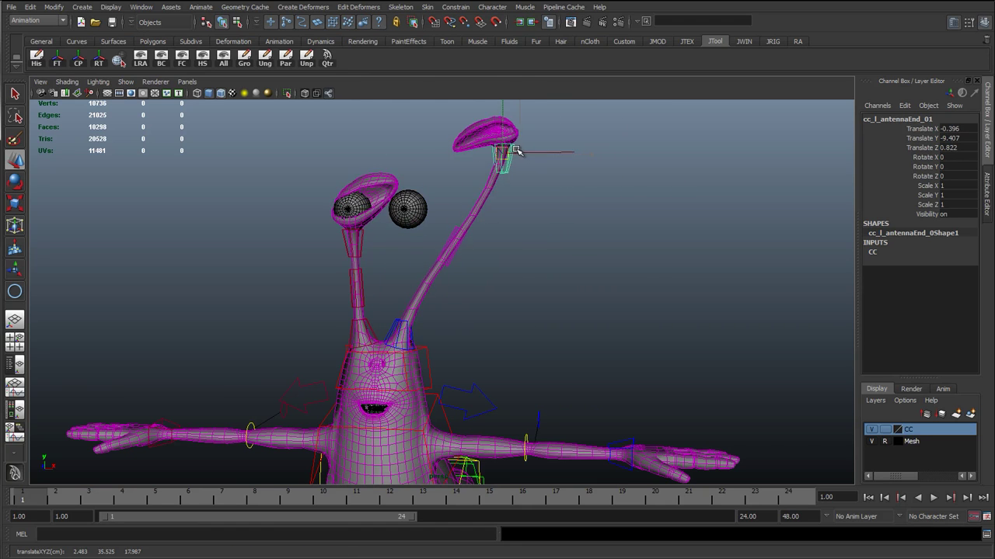
pyautogui.moveTo(517, 150)
pyautogui.mouseDown(button='middle')
pyautogui.moveTo(411, 271)
pyautogui.moveTo(533, 155)
pyautogui.moveTo(531, 145)
pyautogui.mouseUp(button='middle')
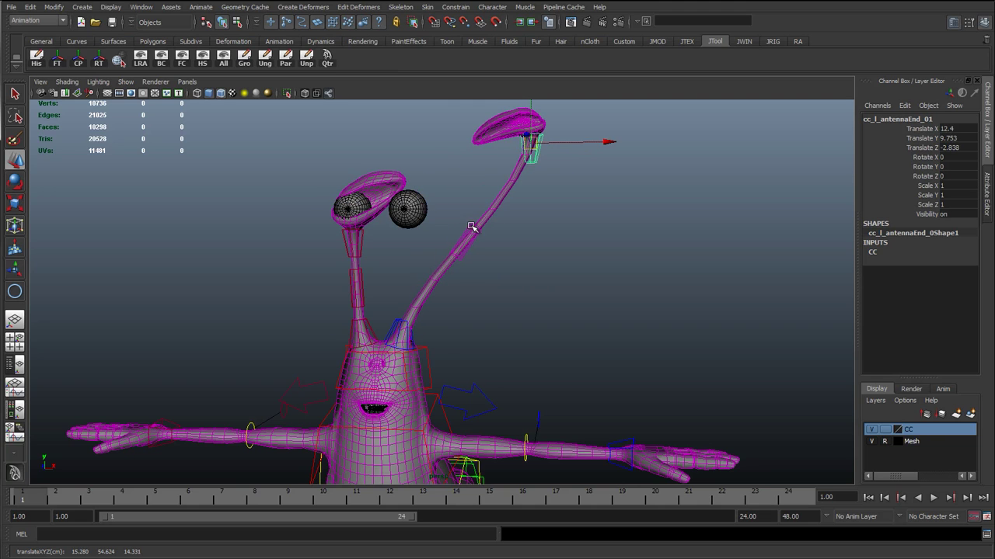
# - Set Follow Antenna to 1 on the left antenna's middle control
pyautogui.click(449, 247)
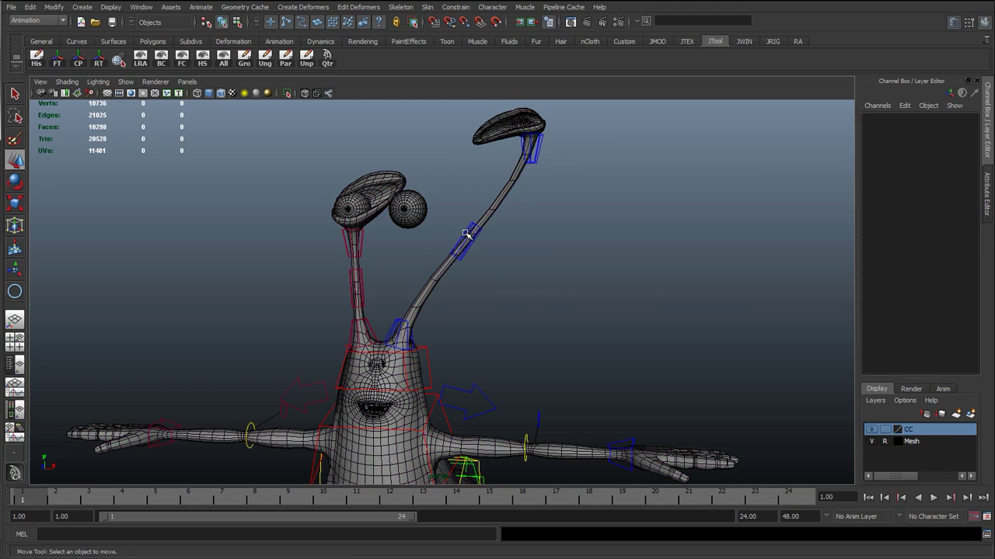
pyautogui.click(468, 234)
pyautogui.click(917, 223)
pyautogui.moveTo(635, 283); pyautogui.dragTo(674, 279, button='middle')
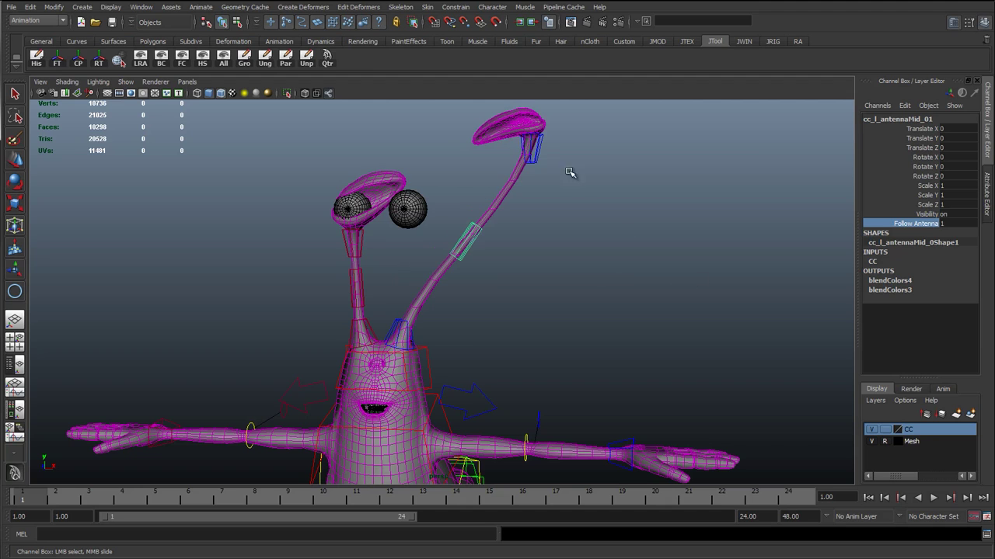
# - Reset the left antenna end control's Translate X, Y and Z to 0
pyautogui.click(531, 151)
pyautogui.moveTo(945, 129); pyautogui.dragTo(953, 148)
pyautogui.write('0')
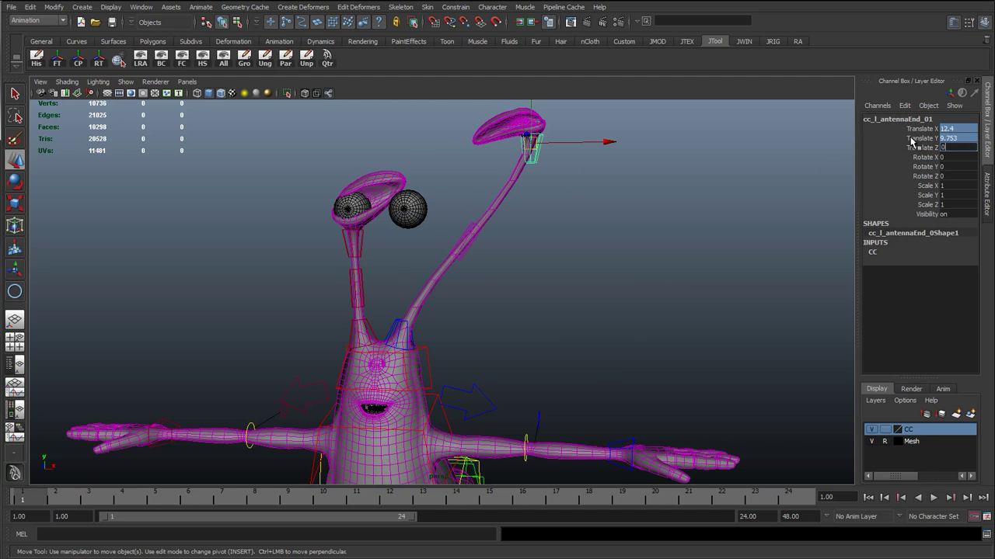
pyautogui.press('Return')
# - Test the left arm's stretch by moving its wrist control freely, and undo the moves
pyautogui.click(581, 372)
pyautogui.keyDown('alt'); pyautogui.moveTo(501, 402); pyautogui.dragTo(466, 207, button='middle'); pyautogui.keyUp('alt')
pyautogui.click(593, 246)
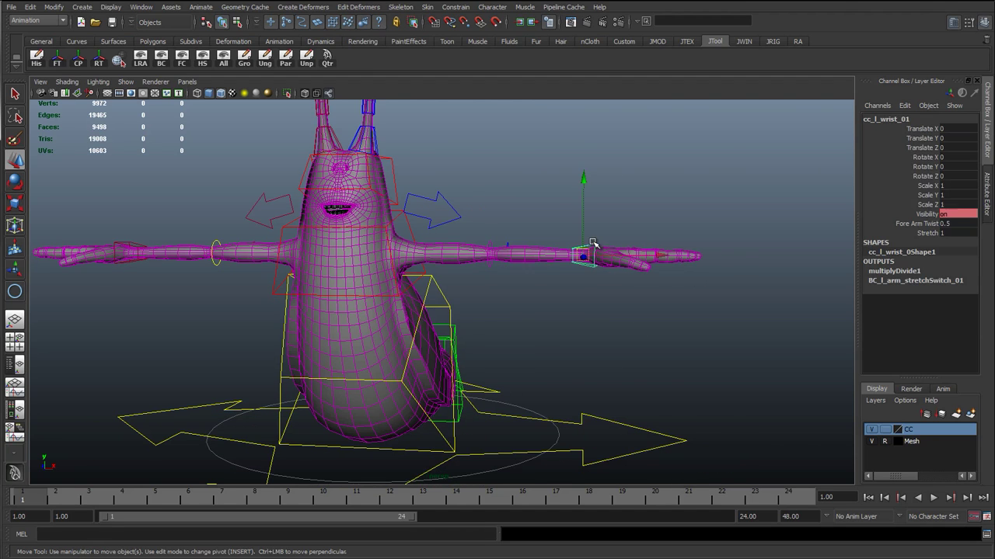
pyautogui.moveTo(589, 258); pyautogui.dragTo(711, 417)
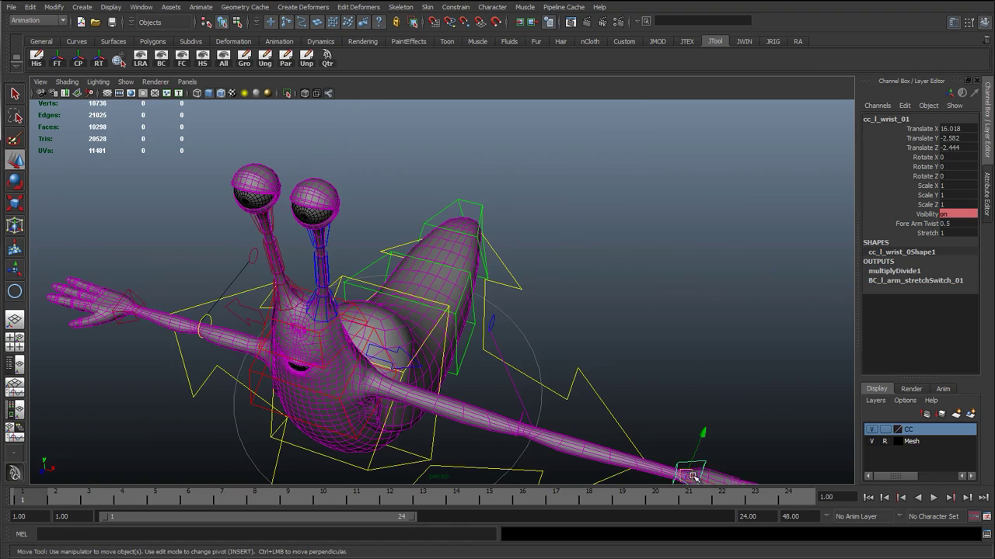
pyautogui.moveTo(693, 476); pyautogui.dragTo(543, 398)
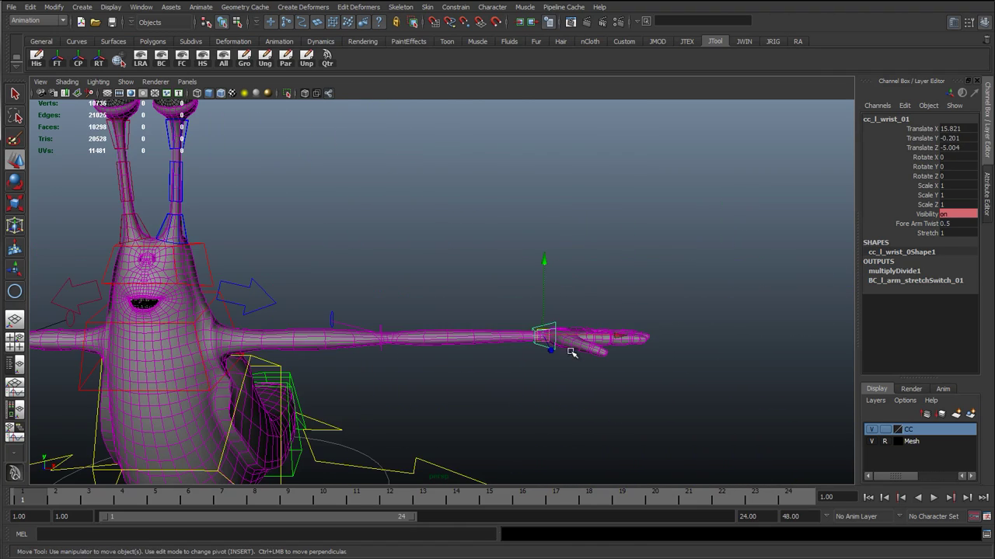
pyautogui.hotkey('ctrl', 'z')
pyautogui.hotkey('ctrl', 'z')
pyautogui.hotkey('ctrl', 'z')
# - Stretch the left arm outward by moving its wrist control to about 52.8 in Translate X
pyautogui.moveTo(474, 340); pyautogui.dragTo(937, 359)
pyautogui.scroll(-2, 503, 317)
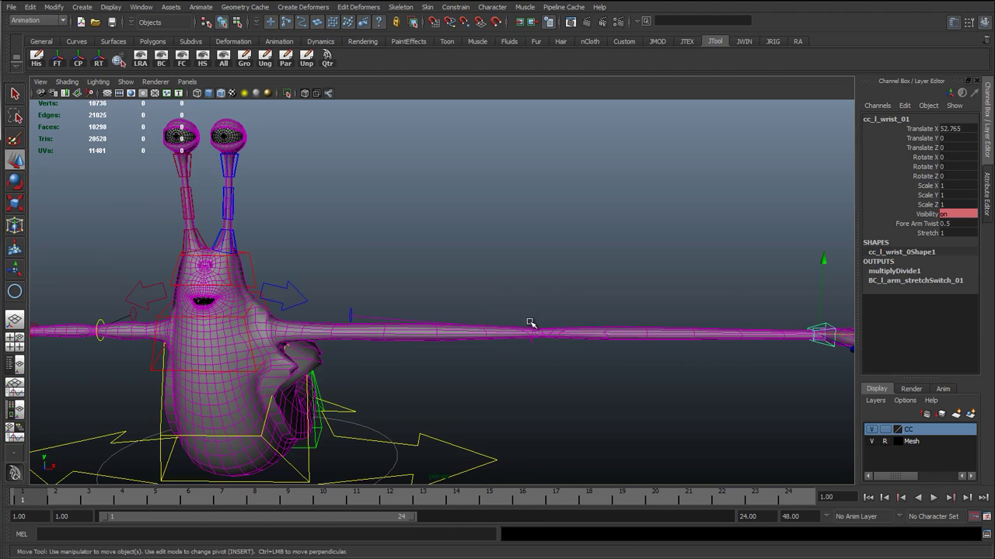
# - Test bending the stretched left arm by raising its bend control about 12.2 in Y, and undo the move
pyautogui.click(529, 323)
pyautogui.moveTo(536, 265); pyautogui.dragTo(548, 316)
pyautogui.hotkey('ctrl', 'z')
pyautogui.keyDown('alt'); pyautogui.moveTo(555, 286); pyautogui.dragTo(501, 267, button='middle'); pyautogui.keyUp('alt')
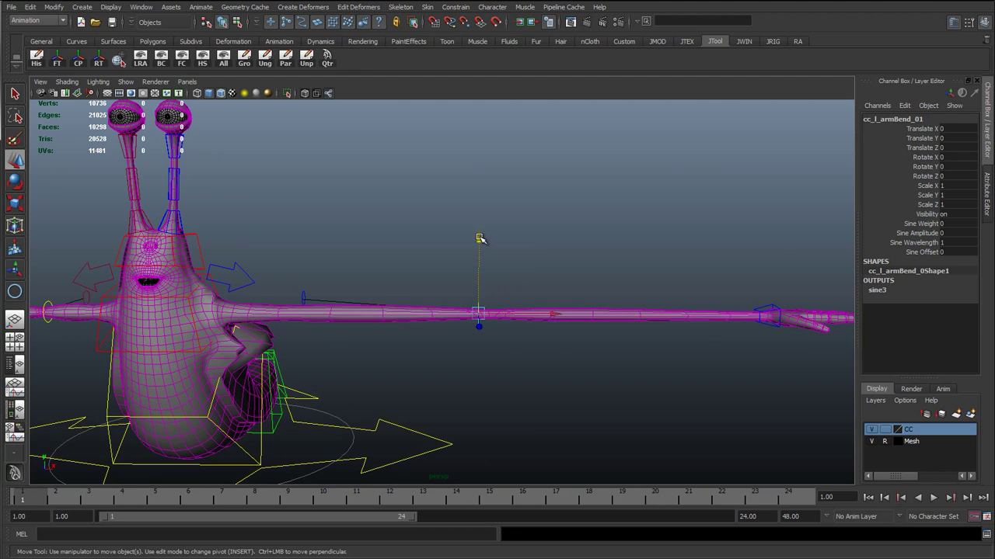
pyautogui.moveTo(479, 238); pyautogui.dragTo(480, 149)
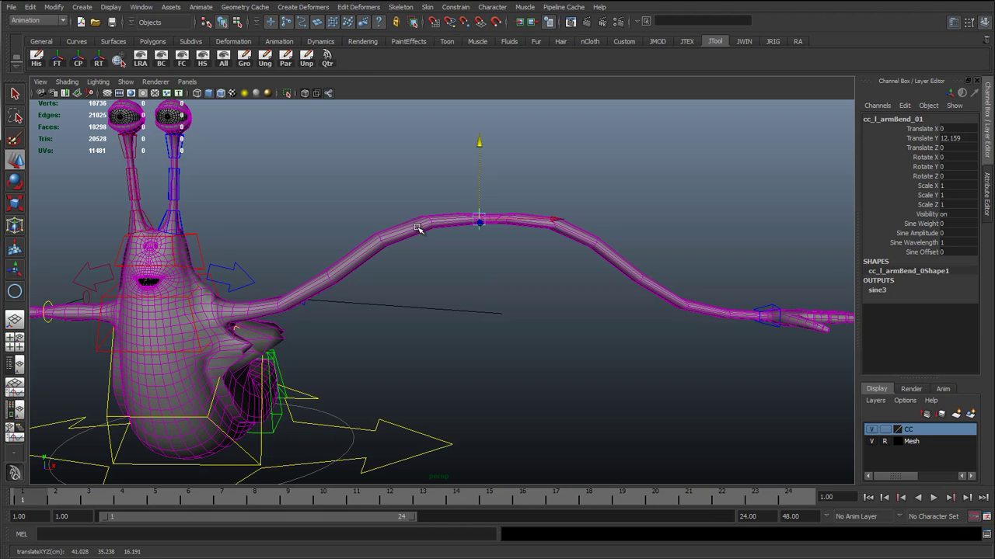
pyautogui.keyDown('alt'); pyautogui.moveTo(390, 277); pyautogui.dragTo(340, 260); pyautogui.keyUp('alt')
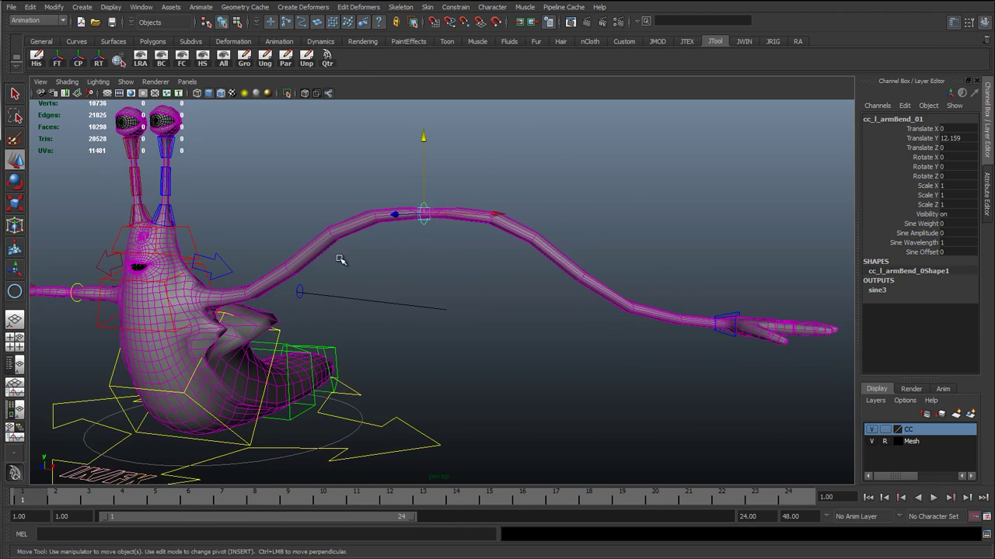
pyautogui.keyDown('alt'); pyautogui.moveTo(372, 221); pyautogui.dragTo(412, 218); pyautogui.keyUp('alt')
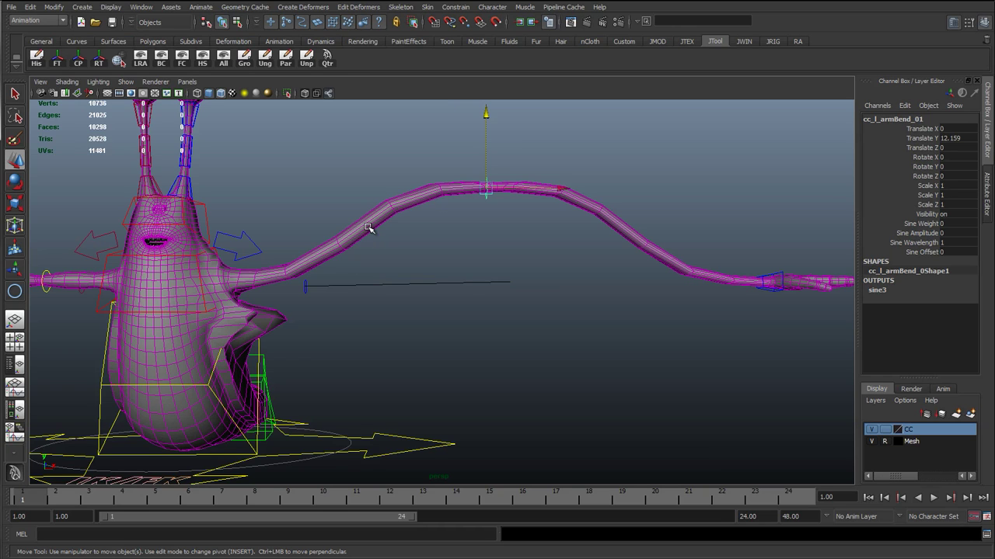
pyautogui.hotkey('ctrl', 'z')
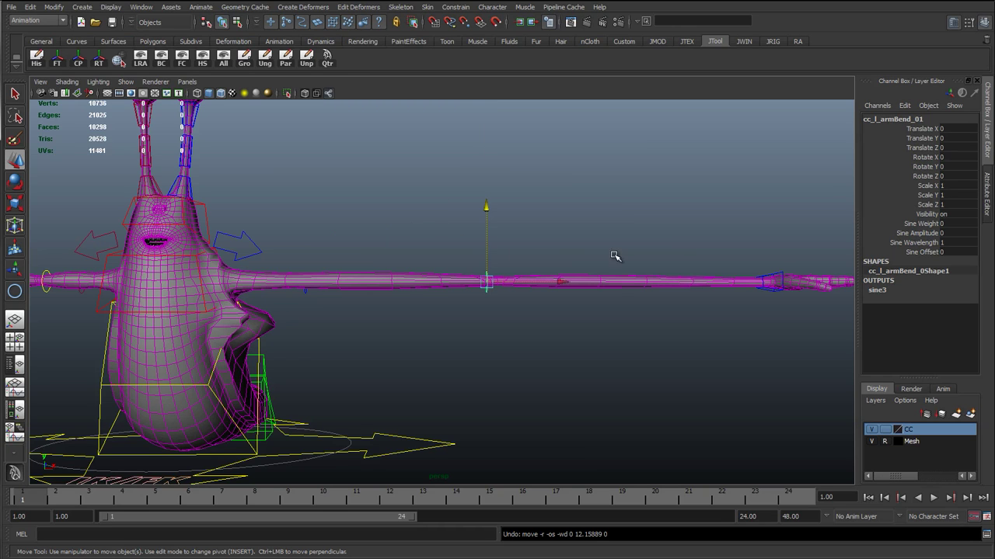
# - Set the left arm bend control's Sine Weight to 1 and Sine Amplitude to 2.1
pyautogui.click(913, 224)
pyautogui.moveTo(695, 245); pyautogui.dragTo(785, 245, button='middle')
pyautogui.click(930, 233)
pyautogui.keyDown('alt'); pyautogui.moveTo(601, 289); pyautogui.dragTo(489, 325); pyautogui.keyUp('alt')
pyautogui.moveTo(521, 305); pyautogui.dragTo(531, 307, button='middle')
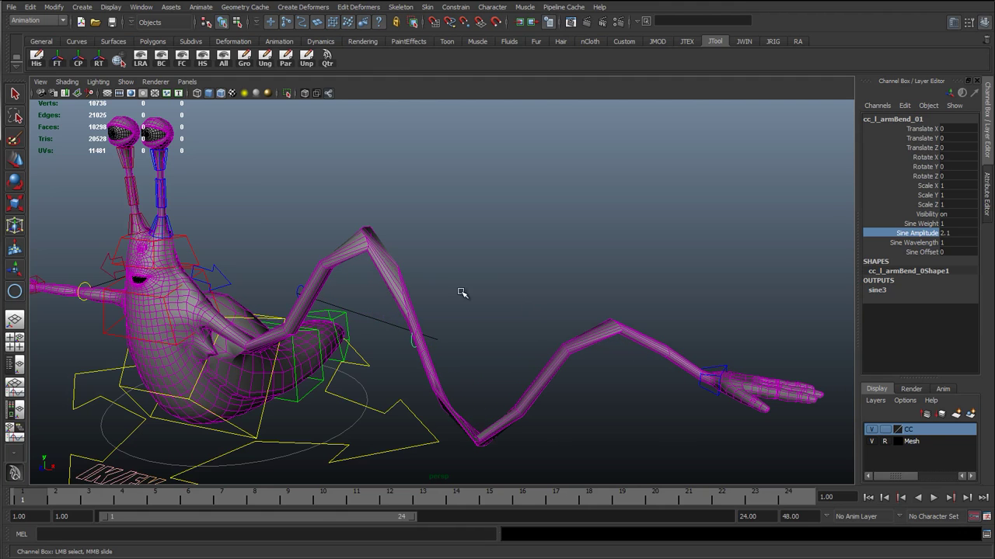
# - Make the Mesh layer selectable again and turn on smooth mesh preview for the body mesh
pyautogui.press('w')
pyautogui.click(374, 260)
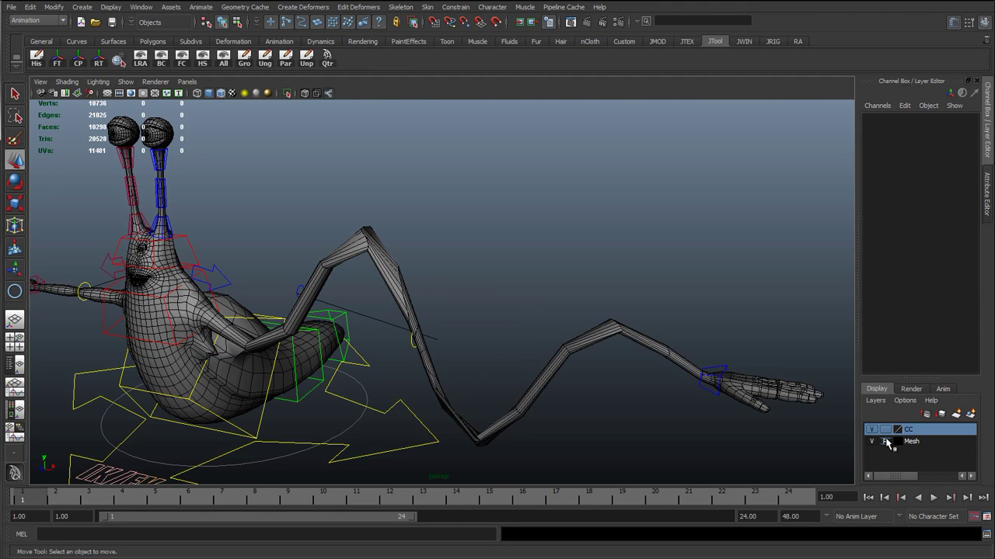
pyautogui.click(396, 281)
pyautogui.press('3')
pyautogui.keyDown('alt'); pyautogui.moveTo(396, 282); pyautogui.dragTo(477, 310); pyautogui.keyUp('alt')
pyautogui.click(436, 308)
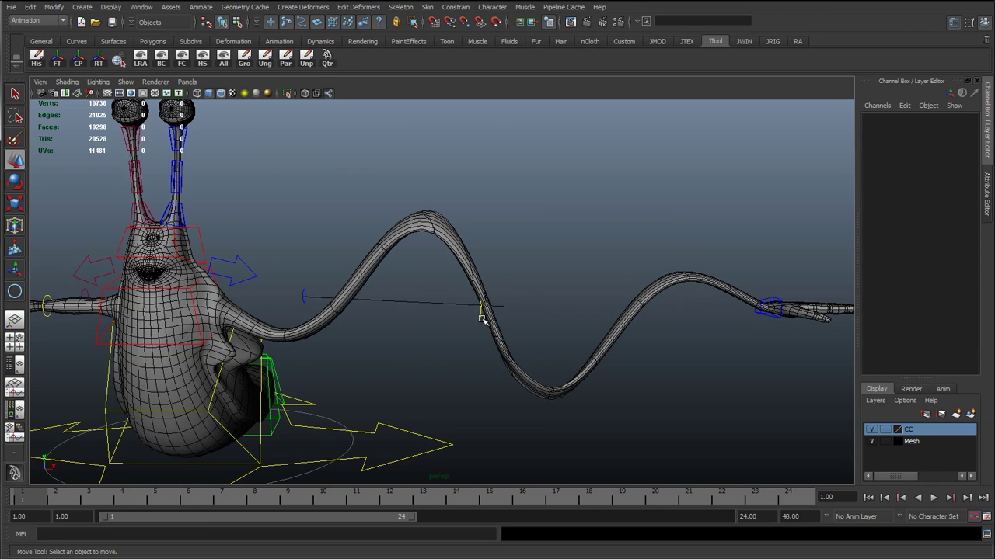
# - Set the Mesh layer to Reference so the body mesh cannot be selected
pyautogui.click(485, 330)
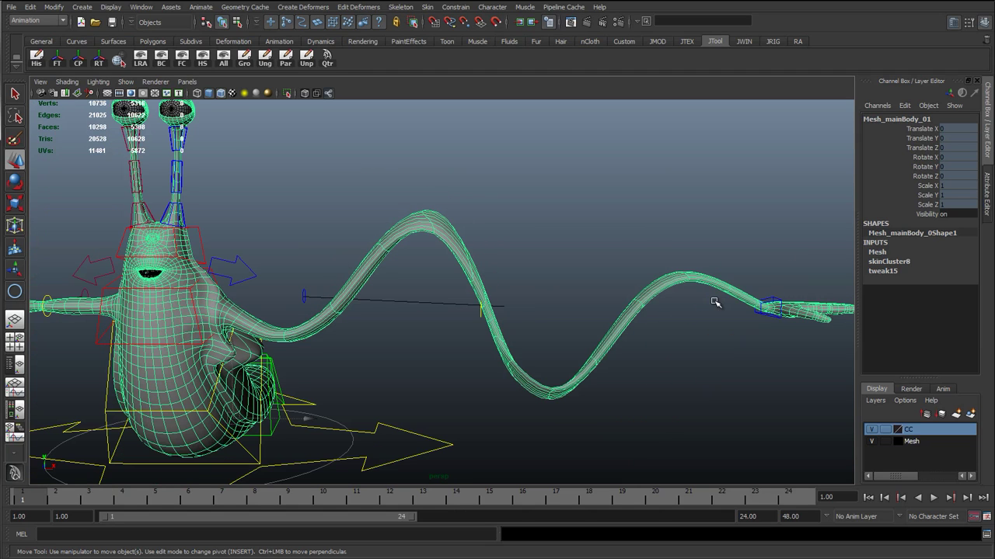
pyautogui.click(901, 262)
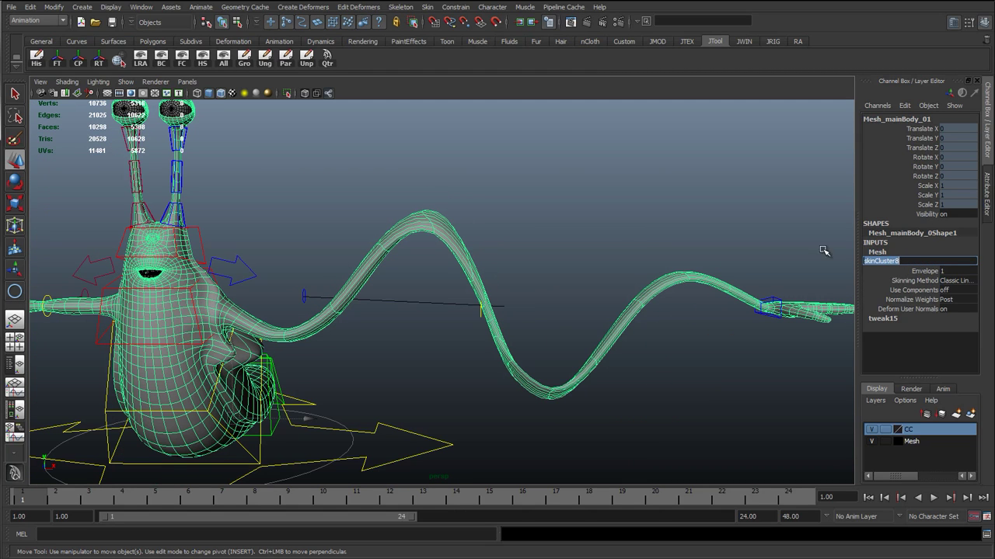
pyautogui.moveTo(471, 313); pyautogui.dragTo(485, 323)
pyautogui.click(884, 442)
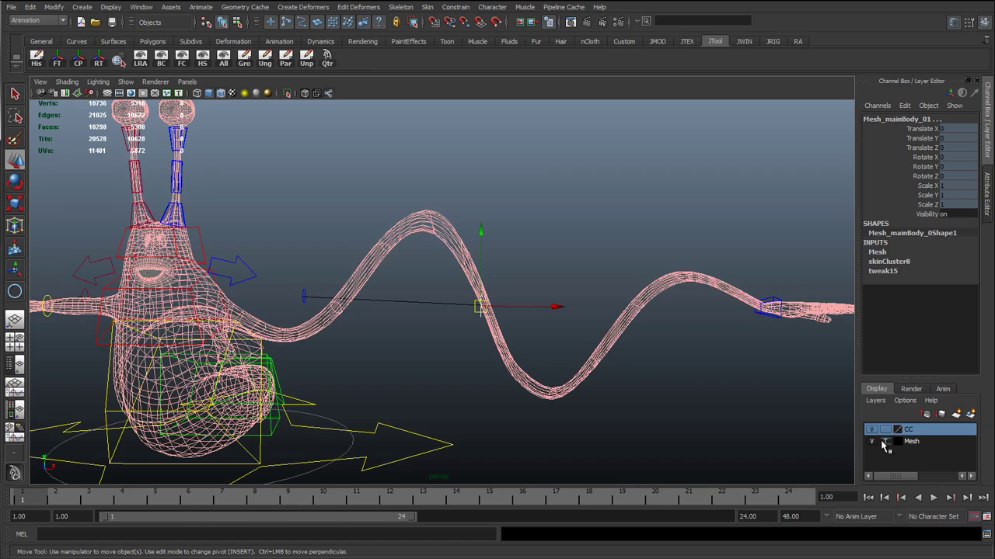
pyautogui.click(884, 441)
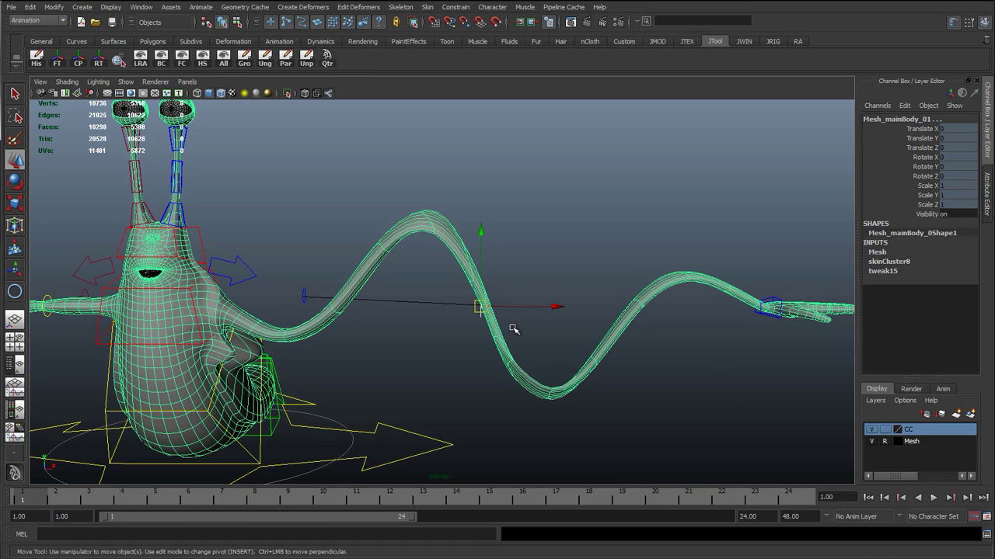
# - Set the left arm bend control's Sine Wavelength to 1.1
pyautogui.click(459, 340)
pyautogui.moveTo(462, 338); pyautogui.dragTo(502, 304)
pyautogui.click(919, 234)
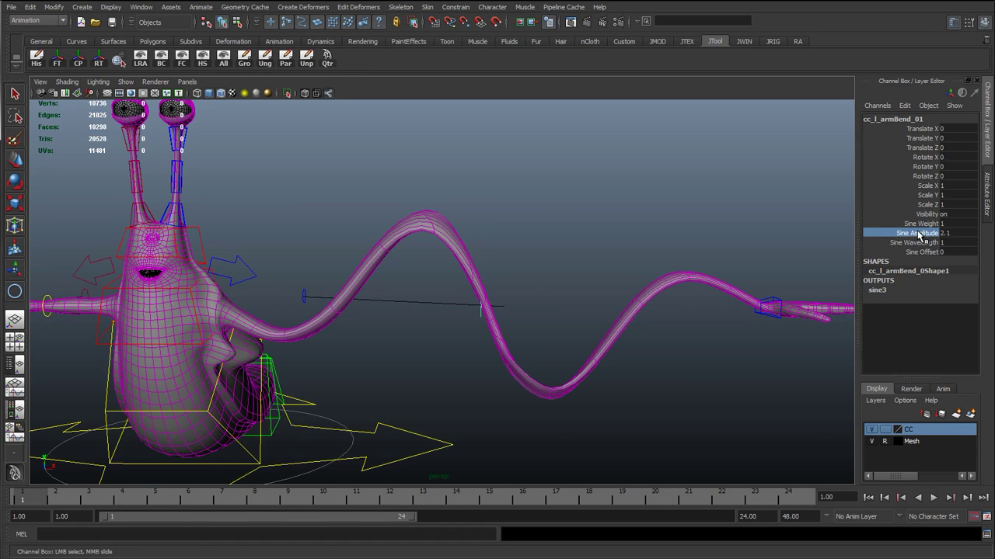
pyautogui.click(917, 242)
pyautogui.moveTo(618, 311); pyautogui.dragTo(620, 308, button='middle')
# - Slide the wave along the stretched left arm by setting its bend control's Sine Offset to 9.1
pyautogui.click(922, 252)
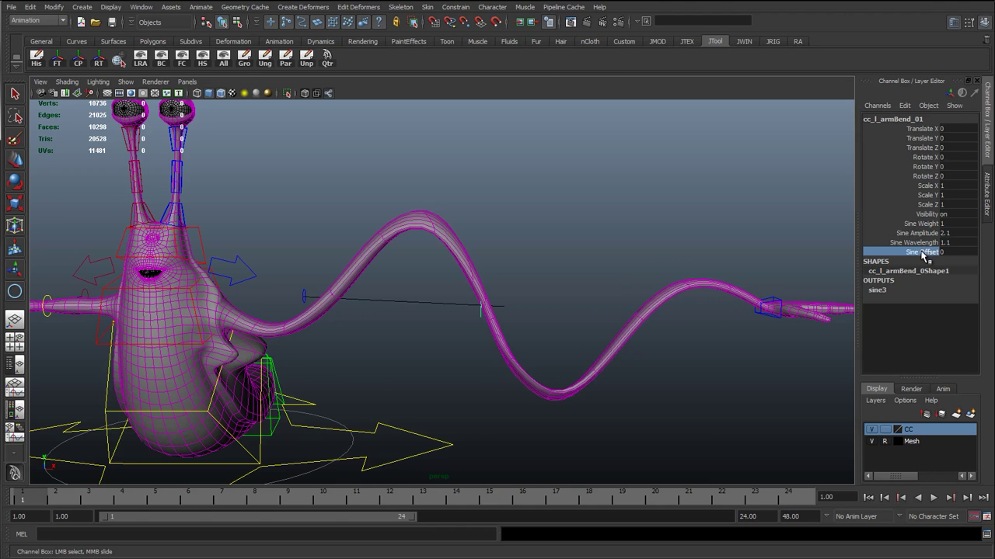
pyautogui.moveTo(599, 362); pyautogui.dragTo(632, 379, button='middle')
pyautogui.scroll(-4, 616, 358)
pyautogui.keyDown('alt'); pyautogui.moveTo(632, 379); pyautogui.dragTo(367, 270); pyautogui.keyUp('alt')
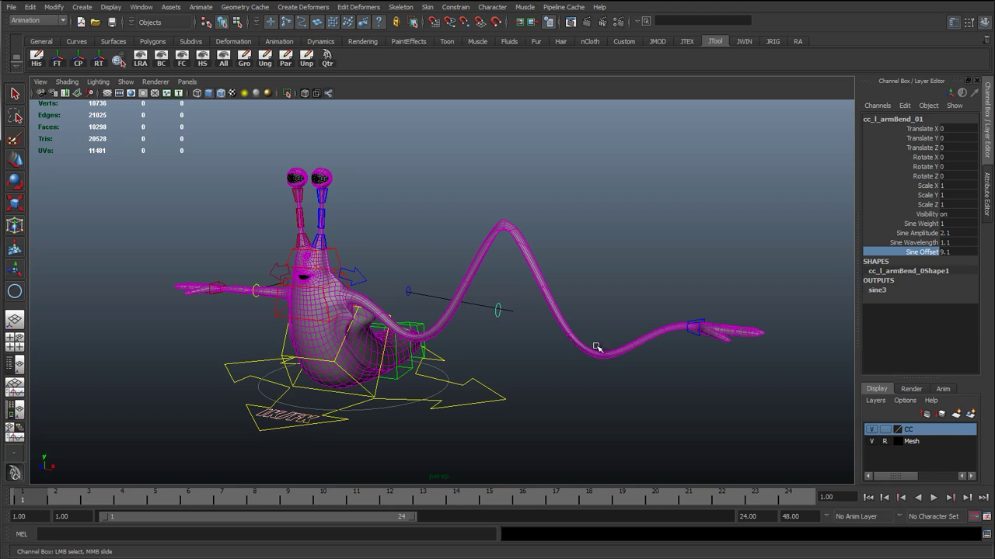
pyautogui.keyDown('alt'); pyautogui.moveTo(406, 390); pyautogui.dragTo(425, 378, button='middle'); pyautogui.keyUp('alt')
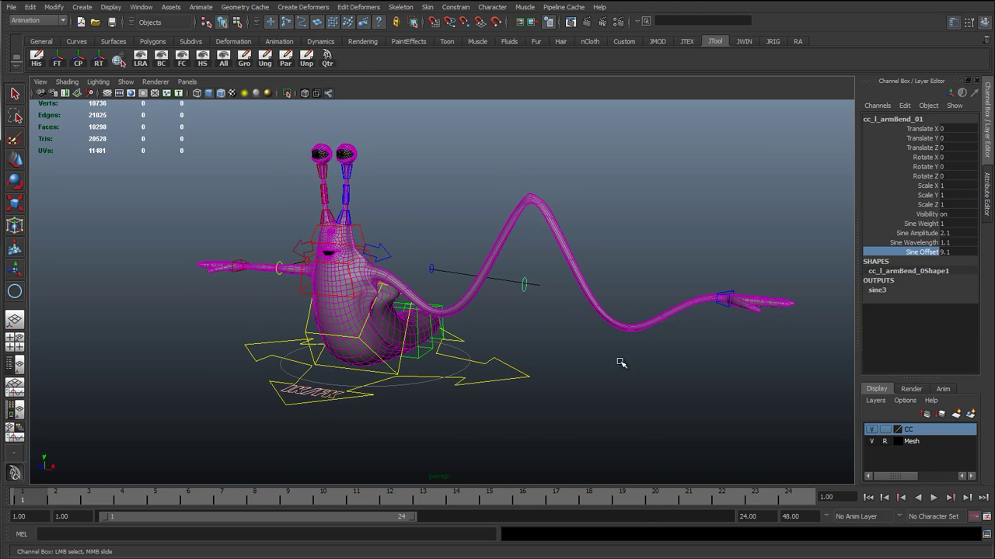
pyautogui.keyDown('alt'); pyautogui.moveTo(499, 334); pyautogui.dragTo(528, 355, button='right'); pyautogui.keyUp('alt')
pyautogui.keyDown('alt'); pyautogui.moveTo(529, 355); pyautogui.dragTo(549, 364); pyautogui.keyUp('alt')
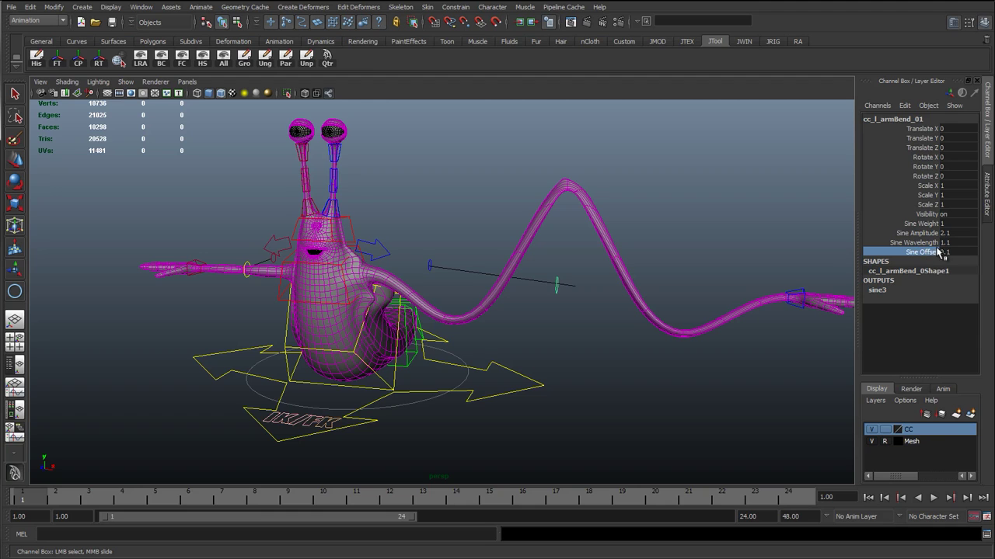
# - Set the right arm bend control's Sine Weight to 1, Sine Amplitude to 0.7 and Sine Wavelength to 1
pyautogui.keyDown('alt'); pyautogui.moveTo(228, 273); pyautogui.dragTo(132, 257); pyautogui.keyUp('alt')
pyautogui.click(193, 276)
pyautogui.press('w')
pyautogui.hotkey('ctrl', 'z')
pyautogui.click(234, 271)
pyautogui.click(244, 273)
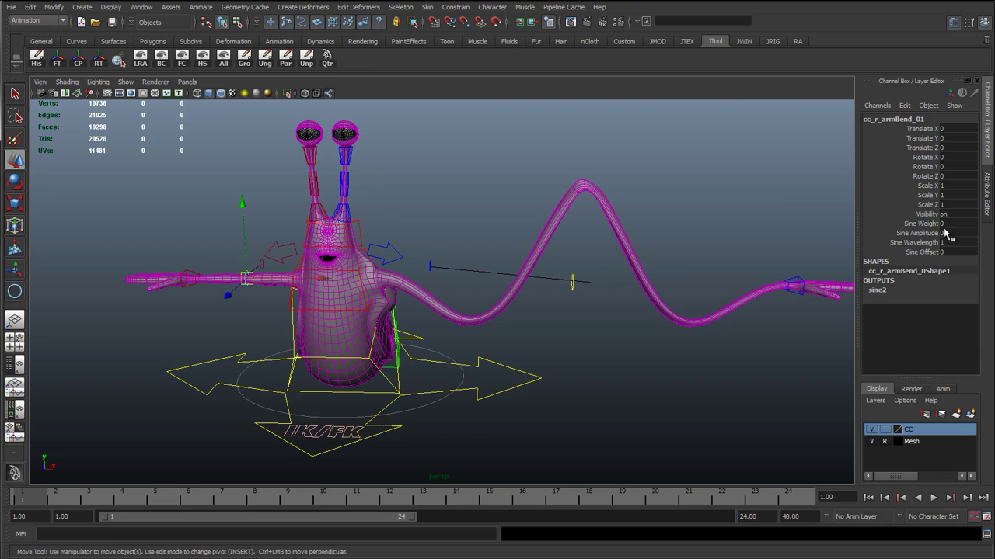
pyautogui.click(929, 224)
pyautogui.click(917, 233)
pyautogui.moveTo(668, 264); pyautogui.dragTo(680, 264, button='middle')
pyautogui.click(913, 243)
pyautogui.moveTo(605, 276); pyautogui.dragTo(534, 285, button='middle')
# - Try different Sine Offset values on the right arm bend control, leaving it at 0.1
pyautogui.click(912, 252)
pyautogui.keyDown('alt'); pyautogui.moveTo(304, 283); pyautogui.dragTo(404, 269, button='middle'); pyautogui.keyUp('alt')
pyautogui.keyDown('alt'); pyautogui.moveTo(373, 323); pyautogui.dragTo(319, 315); pyautogui.keyUp('alt')
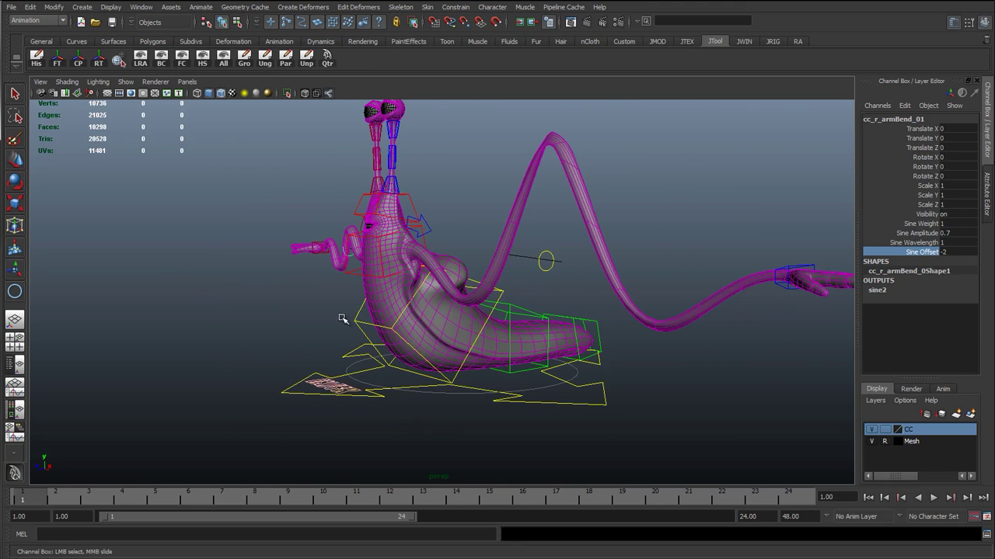
pyautogui.moveTo(379, 321); pyautogui.dragTo(392, 321, button='middle')
pyautogui.keyDown('alt'); pyautogui.moveTo(390, 321); pyautogui.dragTo(497, 244); pyautogui.keyUp('alt')
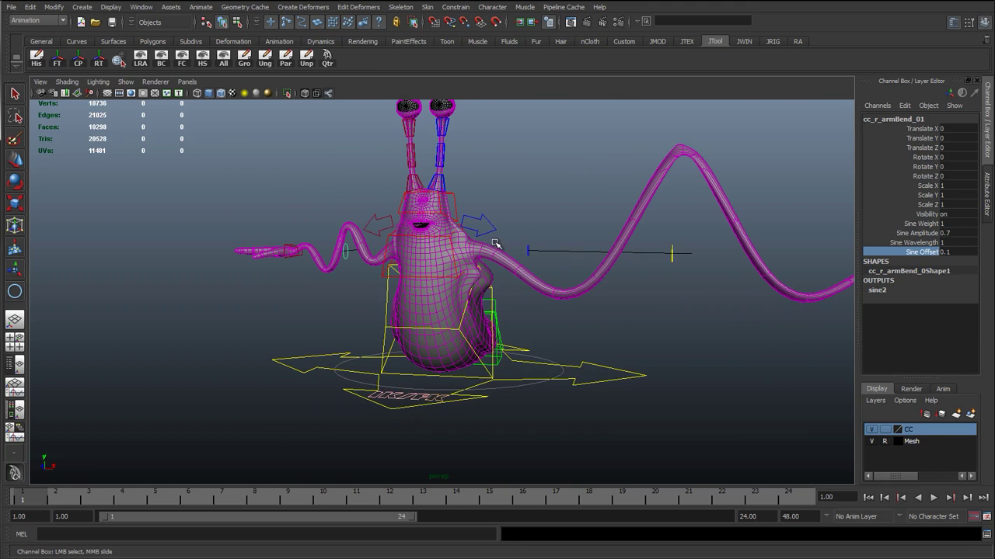
# - Test the shoulder deformation by rotating the left shoulder's arrow control, and undo the rotations
pyautogui.click(491, 229)
pyautogui.press('e')
pyautogui.moveTo(531, 204); pyautogui.dragTo(538, 185)
pyautogui.hotkey('ctrl', 'z')
pyautogui.keyDown('alt'); pyautogui.moveTo(513, 260); pyautogui.dragTo(468, 347); pyautogui.keyUp('alt')
pyautogui.moveTo(462, 400); pyautogui.dragTo(412, 401)
pyautogui.hotkey('ctrl', 'z')
# - Stretch the tail backward by moving the tail end control to about -28.9 in Translate Z
pyautogui.keyDown('alt'); pyautogui.moveTo(555, 394); pyautogui.dragTo(648, 355); pyautogui.keyUp('alt')
pyautogui.click(581, 347)
pyautogui.press('w')
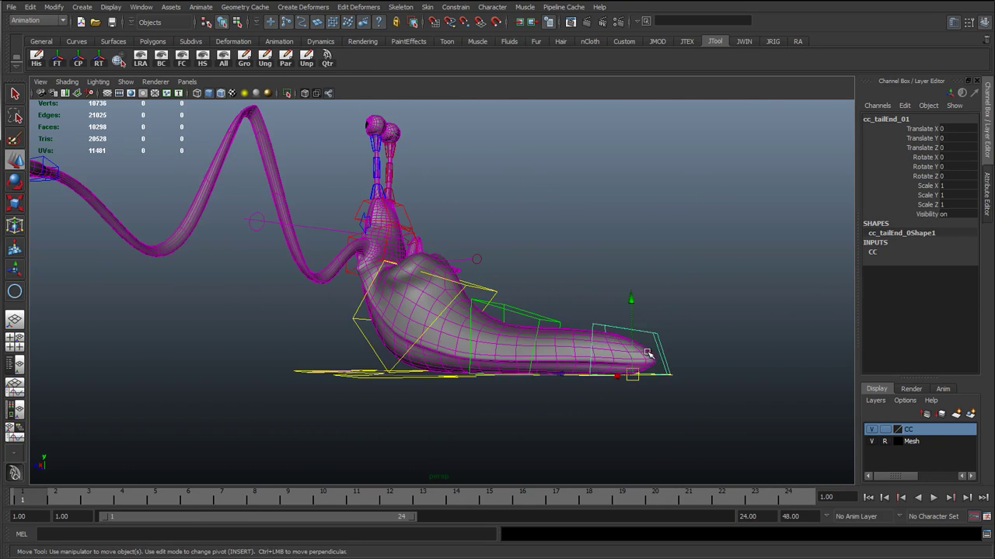
pyautogui.keyDown('alt'); pyautogui.moveTo(649, 355); pyautogui.dragTo(499, 361, button='middle'); pyautogui.keyUp('alt')
pyautogui.moveTo(498, 372); pyautogui.dragTo(435, 399)
pyautogui.moveTo(576, 400); pyautogui.dragTo(580, 405)
# - Test rotating the tail end control about 43.5 degrees in Y, and undo the rotation
pyautogui.press('e')
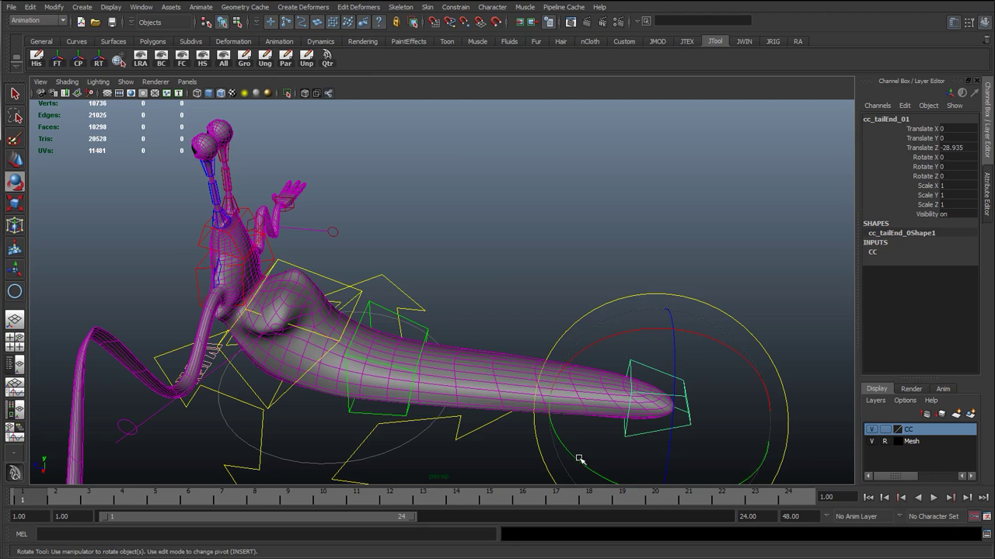
pyautogui.moveTo(580, 462); pyautogui.dragTo(665, 463)
pyautogui.click(400, 416)
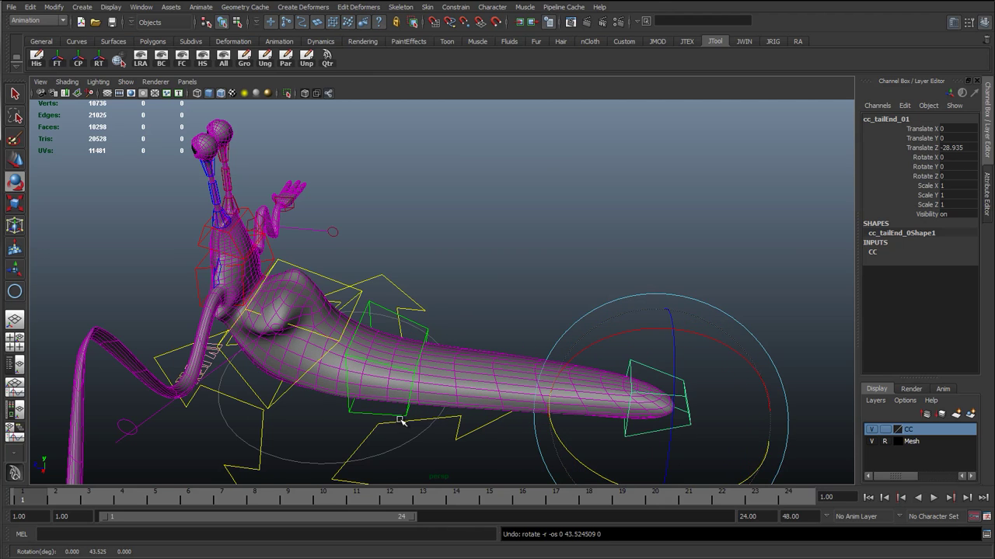
# - Test bending the tail base by rotating the tail start control about 27.2 degrees in X, and undo the rotation
pyautogui.click(407, 425)
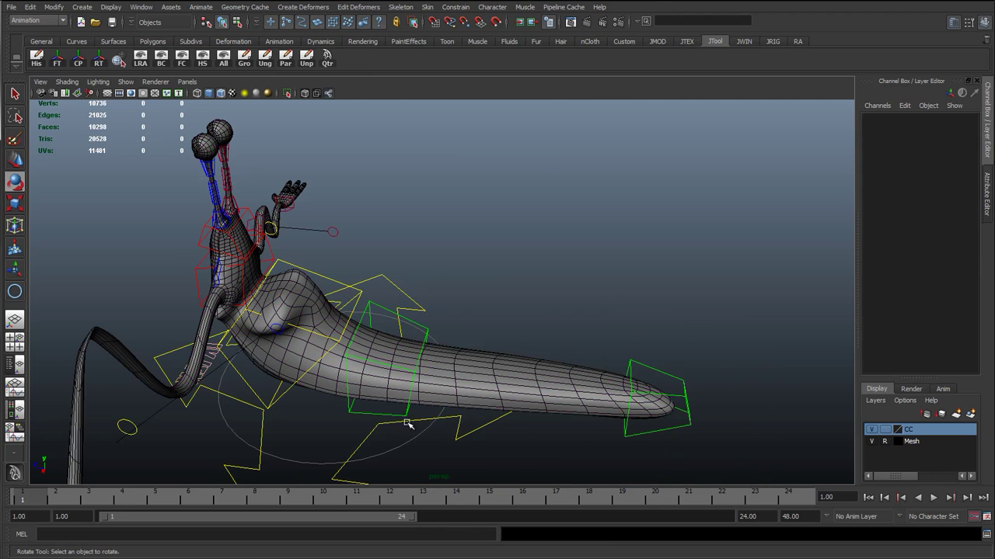
pyautogui.click(352, 415)
pyautogui.moveTo(435, 313); pyautogui.dragTo(372, 334)
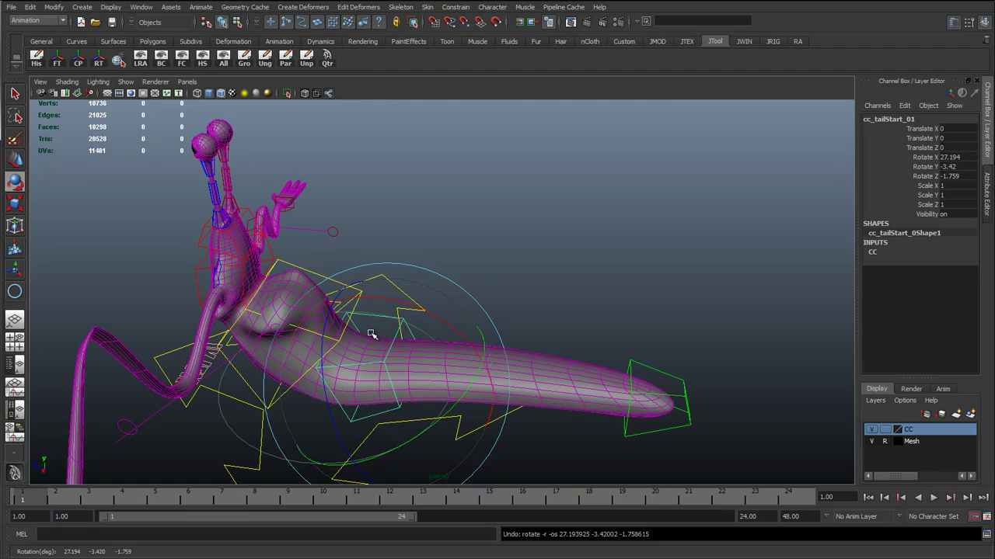
pyautogui.hotkey('ctrl', 'z')
# - Test the torso deformation by rotating the chest control, and undo the rotation
pyautogui.click(288, 311)
pyautogui.keyDown('alt'); pyautogui.moveTo(288, 311); pyautogui.dragTo(457, 313); pyautogui.keyUp('alt')
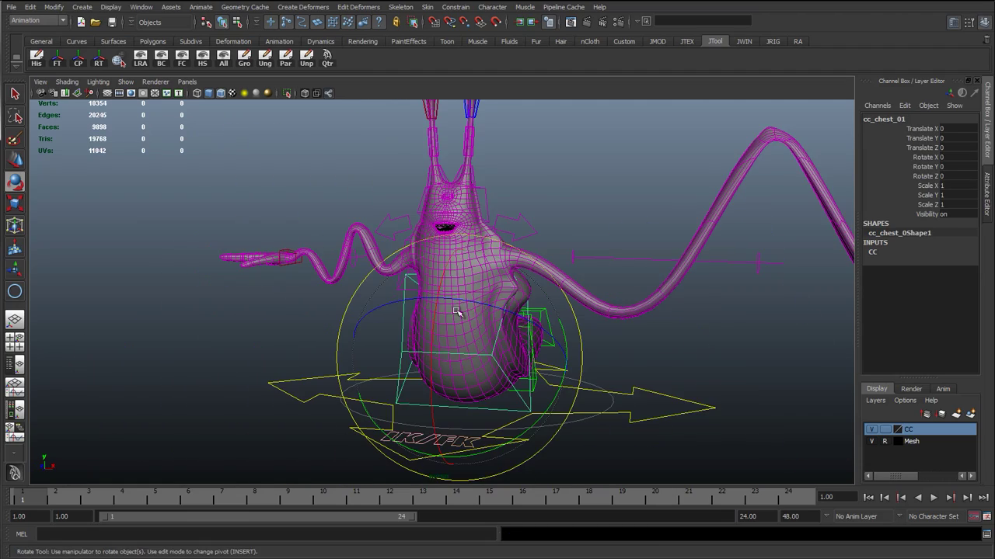
pyautogui.moveTo(498, 287); pyautogui.dragTo(483, 309)
pyautogui.hotkey('ctrl', 'z')
# - Clear the control selection and examine the posed snail's wavy arms and stretched tail from several angles
pyautogui.scroll(-4, 628, 324)
pyautogui.keyDown('alt'); pyautogui.moveTo(617, 324); pyautogui.dragTo(500, 337, button='middle'); pyautogui.keyUp('alt')
pyautogui.hotkey('ctrl', 'z')
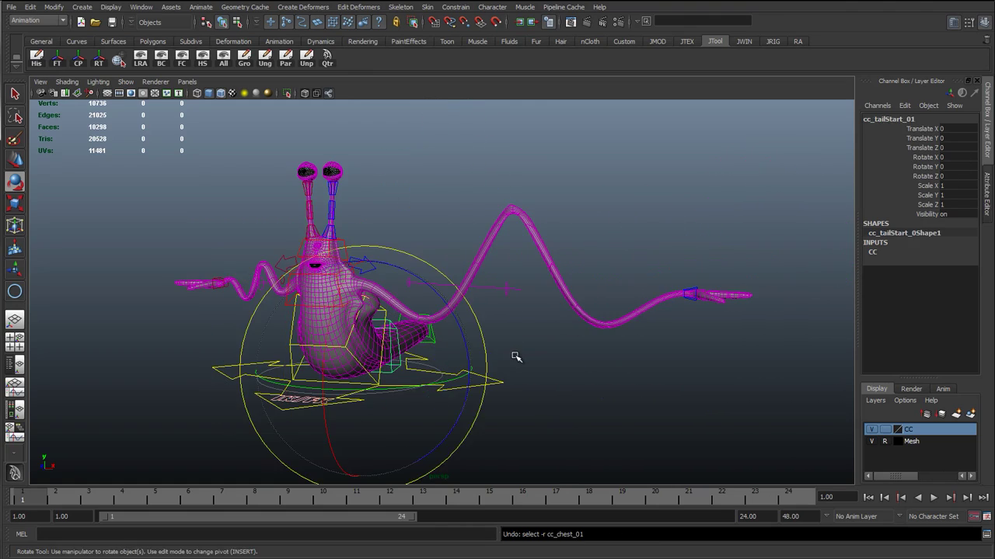
pyautogui.hotkey('ctrl', 'z')
pyautogui.press('q')
pyautogui.keyDown('alt'); pyautogui.moveTo(402, 342); pyautogui.dragTo(561, 278); pyautogui.keyUp('alt')
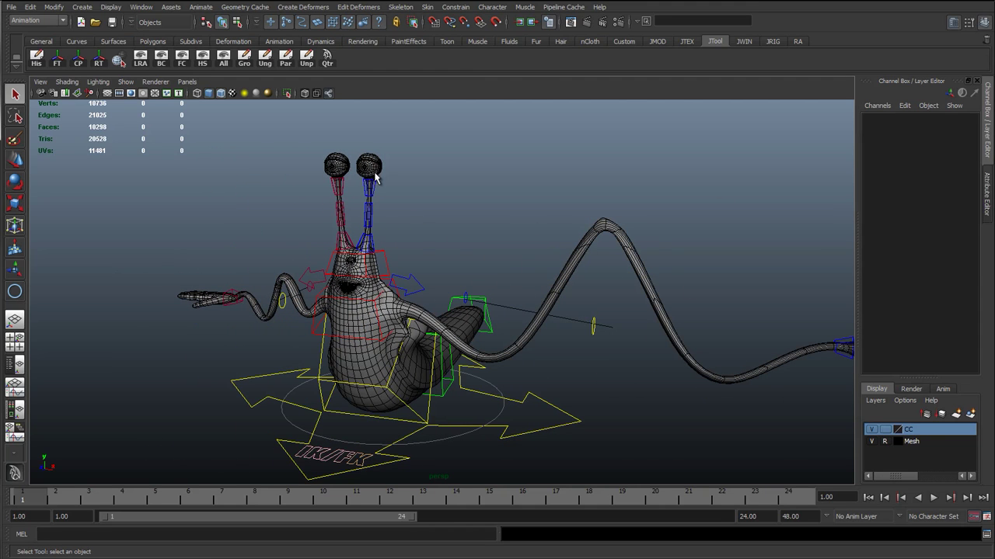
pyautogui.keyDown('alt'); pyautogui.moveTo(400, 257); pyautogui.dragTo(414, 264, button='middle'); pyautogui.keyUp('alt')
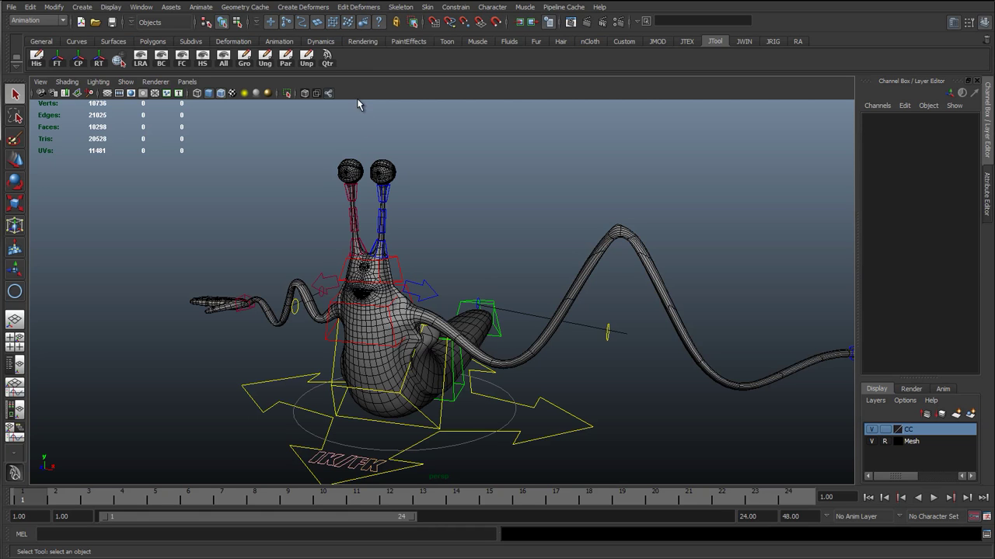
pyautogui.keyDown('alt'); pyautogui.moveTo(463, 269); pyautogui.dragTo(326, 285); pyautogui.keyUp('alt')
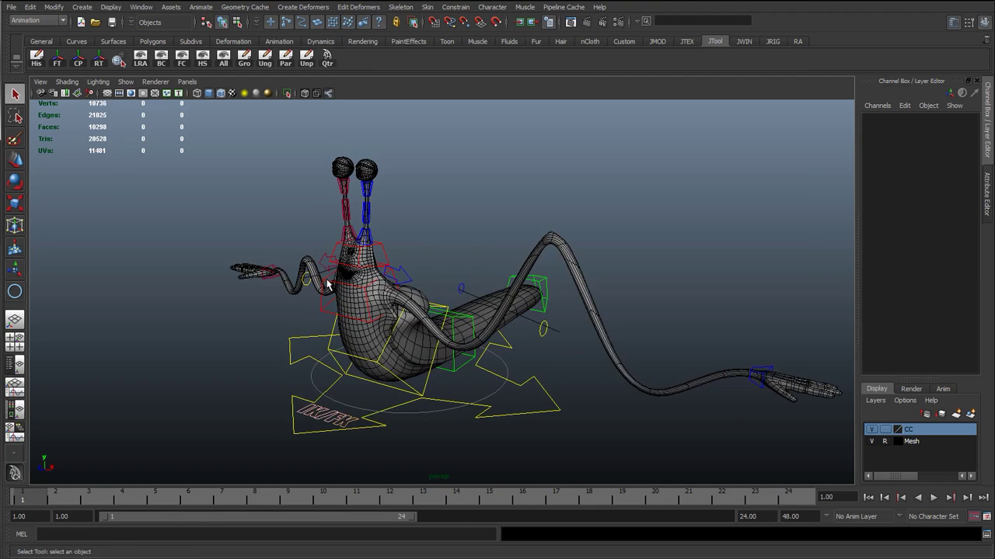